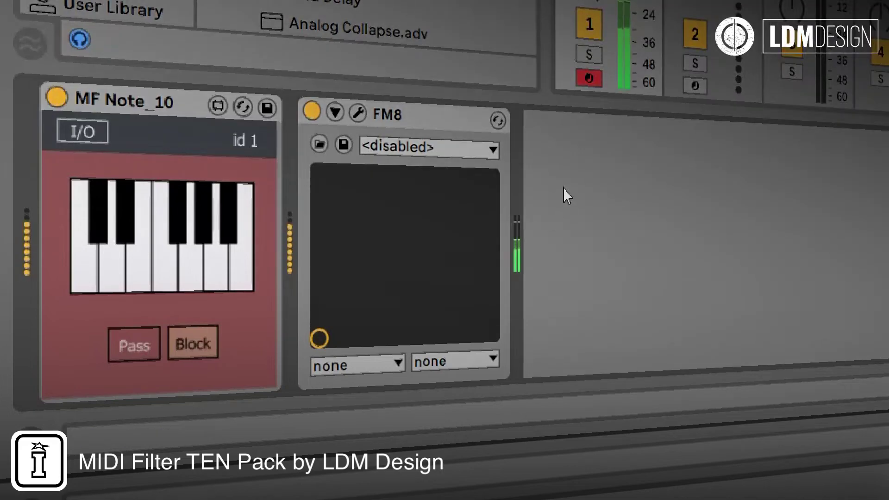
# Step: Mark two white keys on MF Note_10, set it to Pass, and show its I/O settings
pyautogui.click(118, 274)
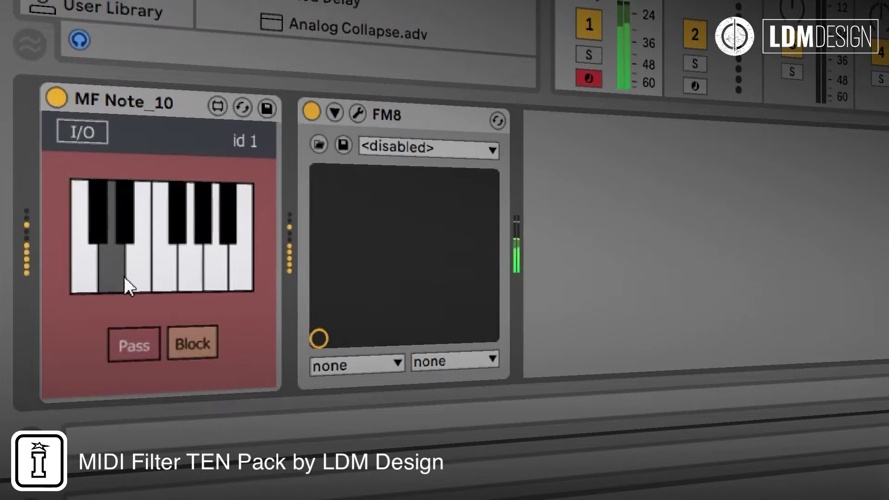
pyautogui.click(187, 273)
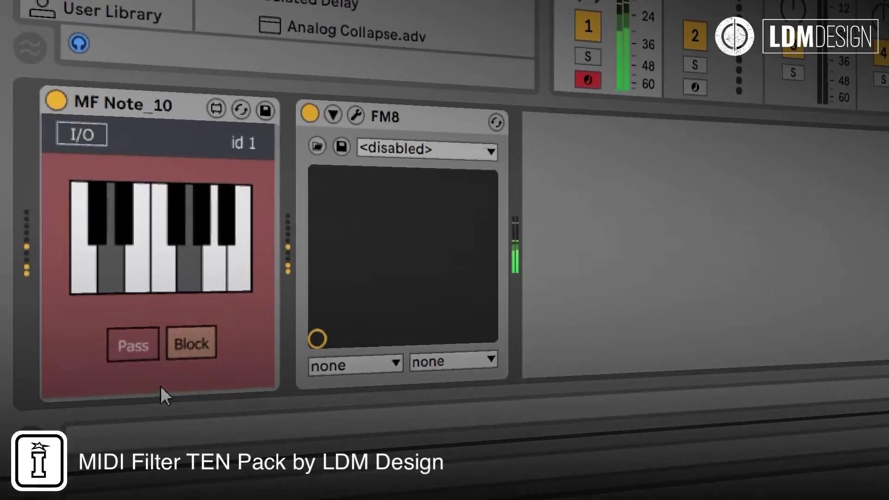
pyautogui.click(133, 349)
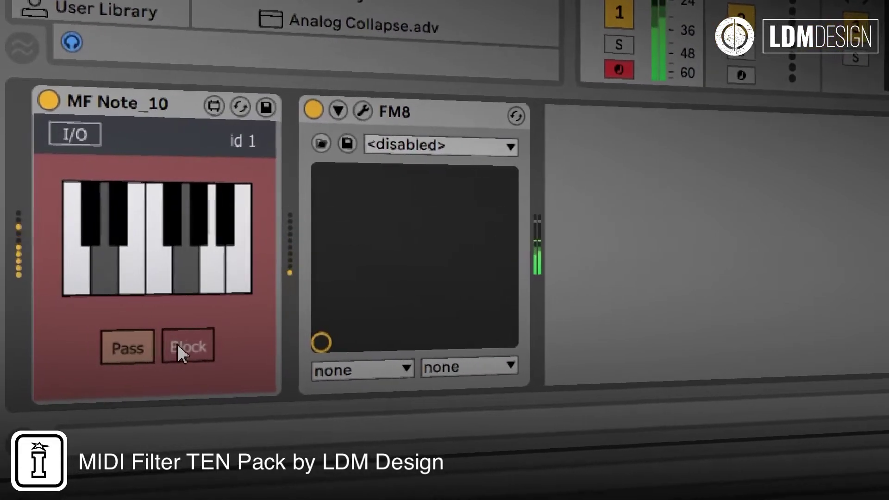
pyautogui.click(75, 135)
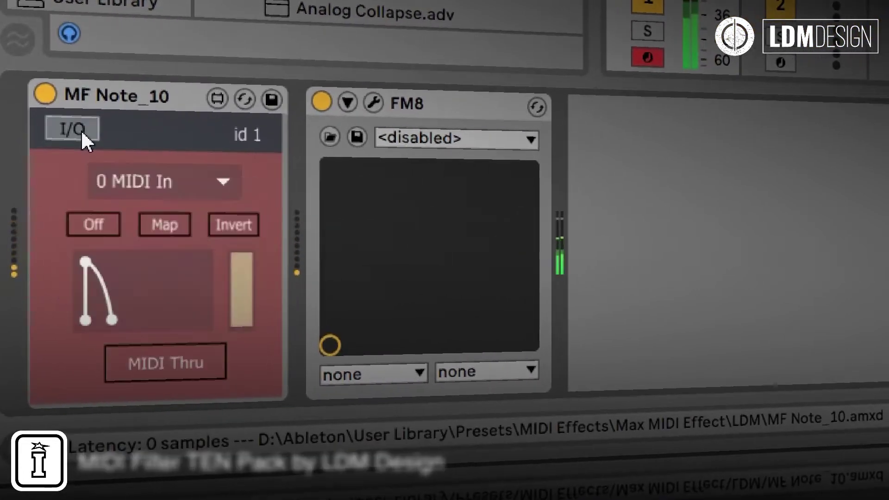
# Step: Switch MF Note_10's MIDI input On, then toggle Pass/Block, ending with marked notes blocked
pyautogui.click(103, 222)
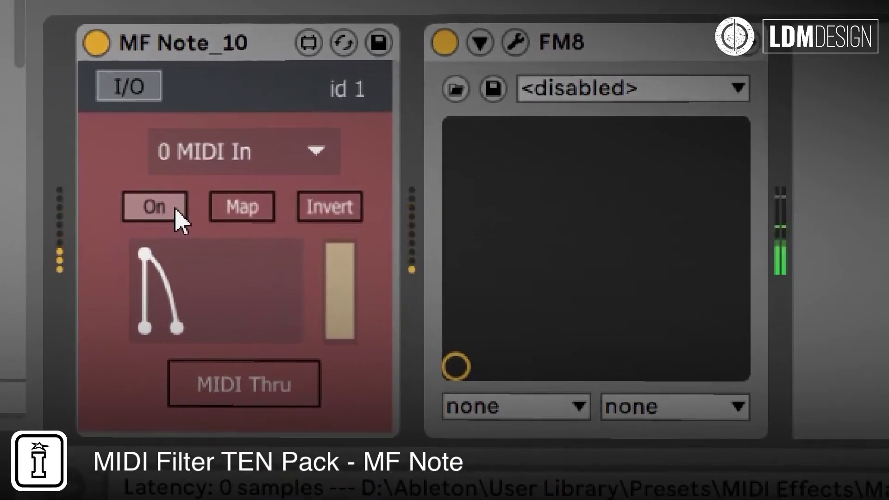
pyautogui.click(138, 88)
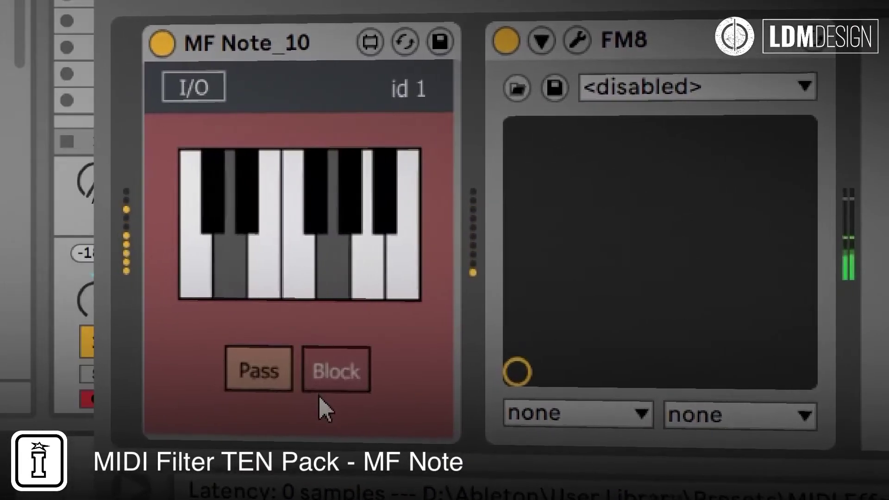
pyautogui.click(333, 380)
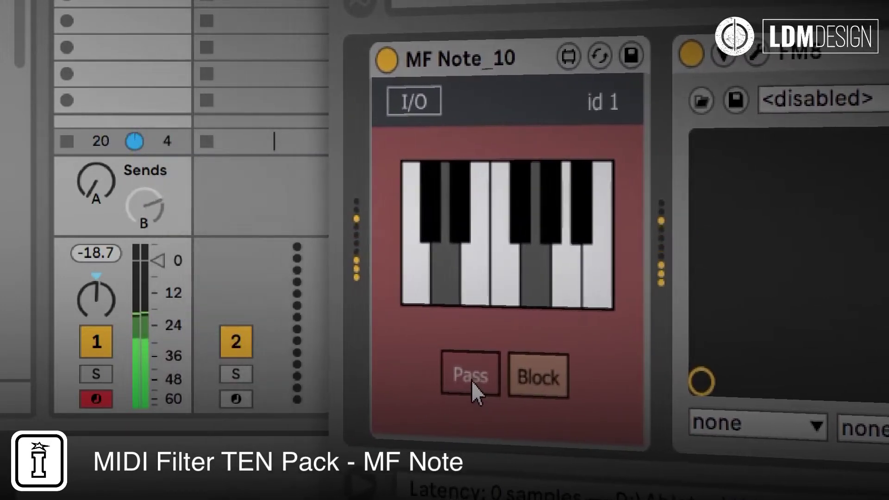
pyautogui.click(471, 379)
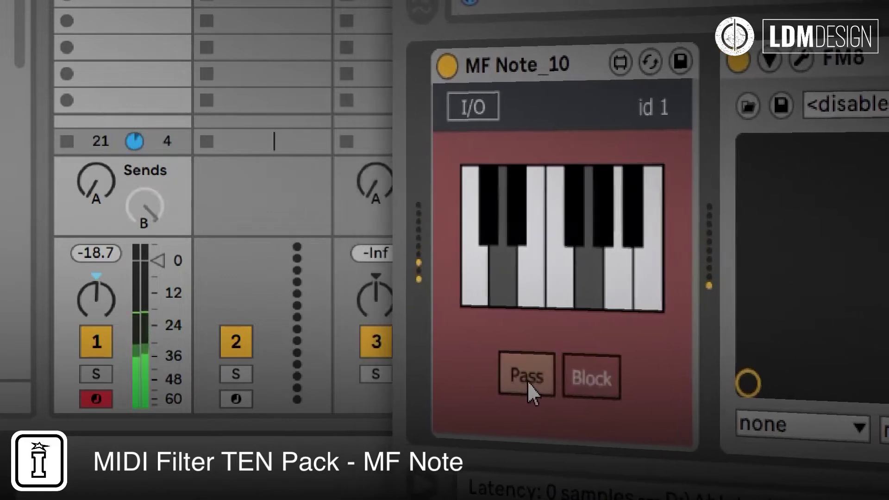
pyautogui.click(473, 107)
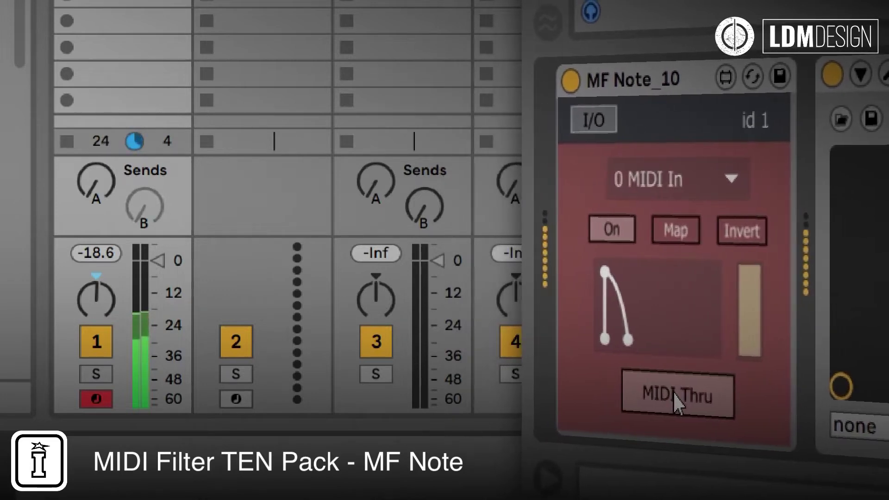
pyautogui.click(620, 124)
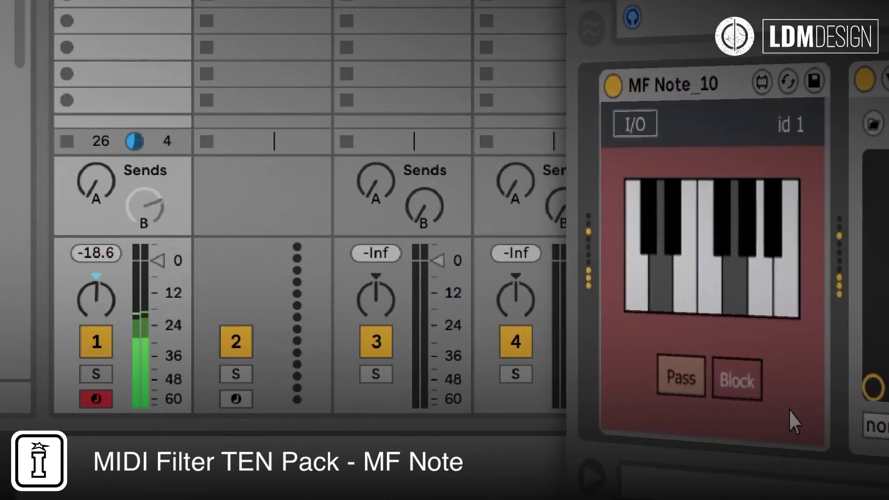
pyautogui.click(750, 382)
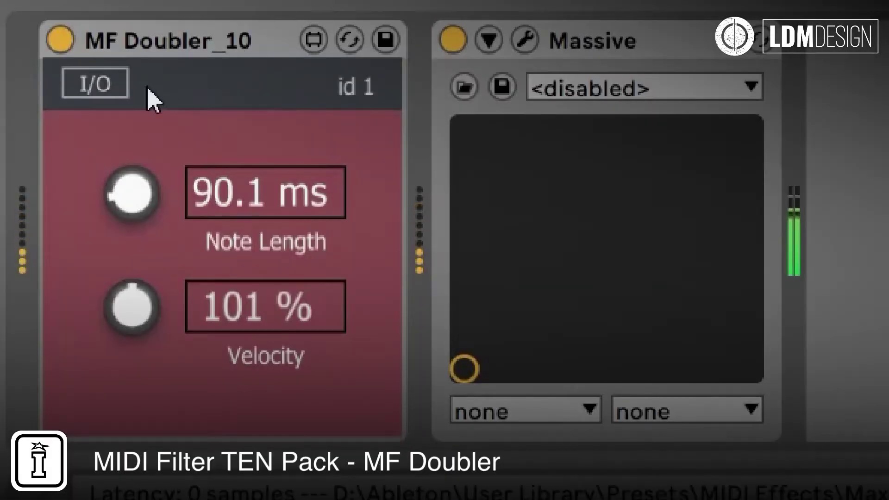
# Step: Disable MIDI Thru in MF Doubler_10's input settings and return to its main controls
pyautogui.click(97, 84)
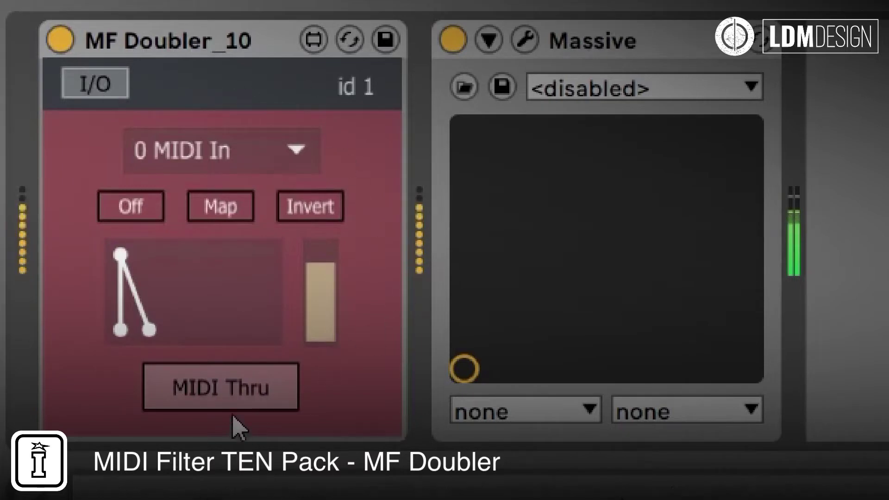
pyautogui.click(216, 388)
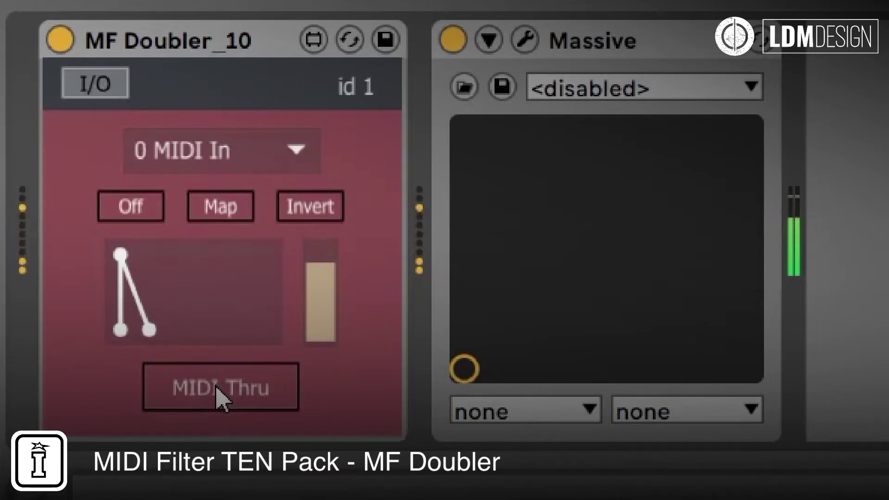
pyautogui.click(122, 97)
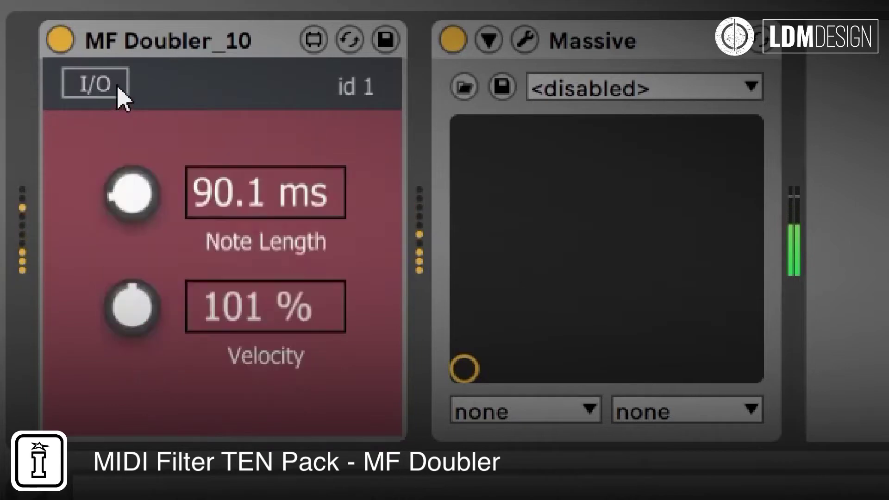
# Step: Set MF Doubler_10's Note Length to 67.2 ms and Velocity to 166 %
pyautogui.moveTo(265, 193); pyautogui.dragTo(265, 206)
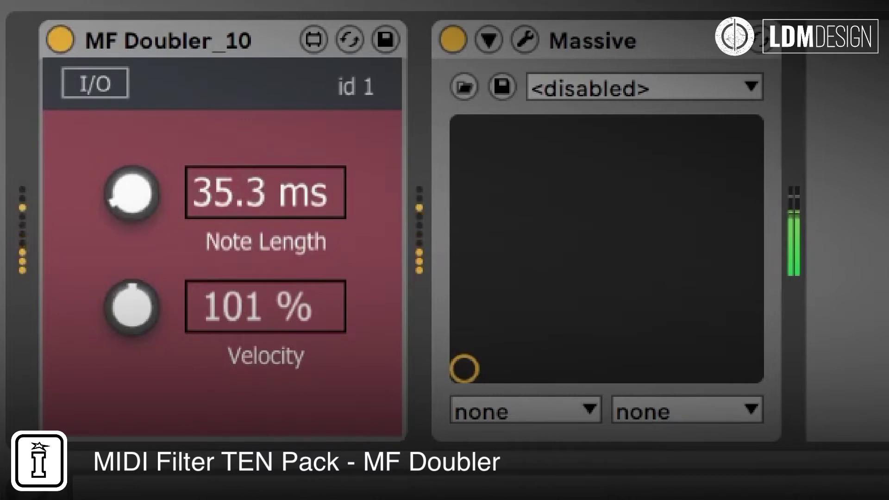
pyautogui.moveTo(265, 206); pyautogui.dragTo(265, 188)
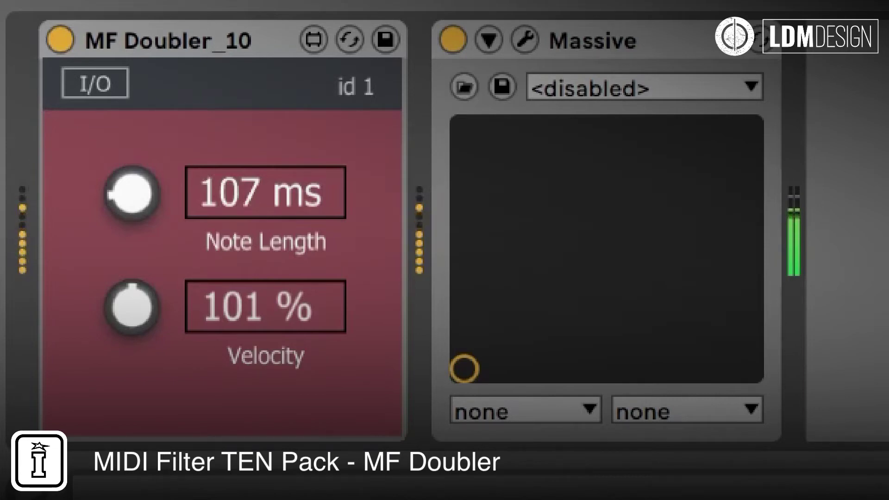
pyautogui.moveTo(264, 188); pyautogui.dragTo(265, 201)
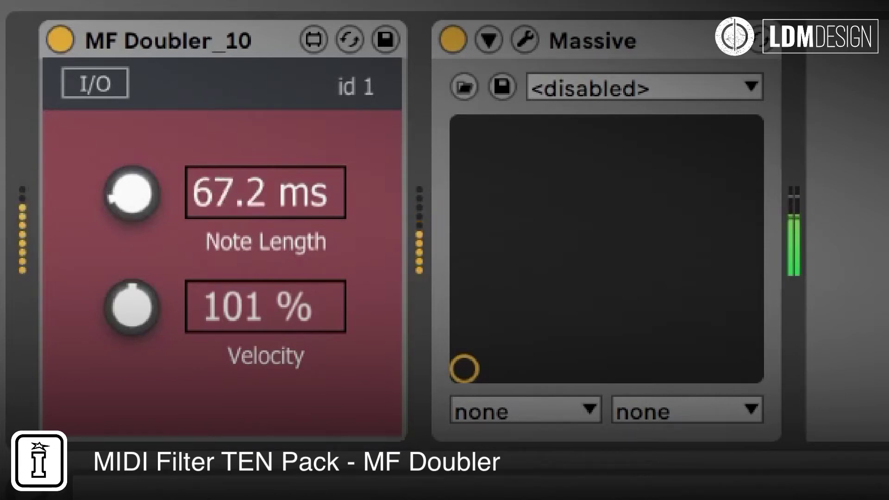
pyautogui.moveTo(112, 308); pyautogui.dragTo(112, 318)
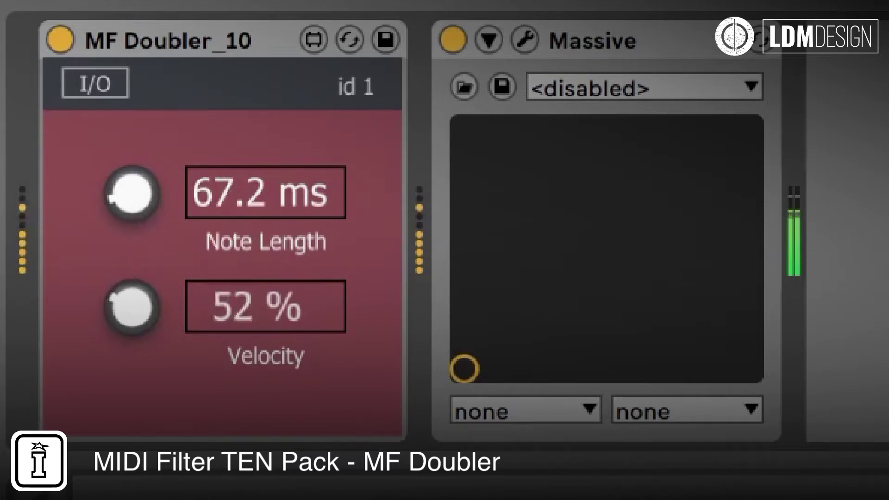
pyautogui.moveTo(132, 307); pyautogui.dragTo(131, 296)
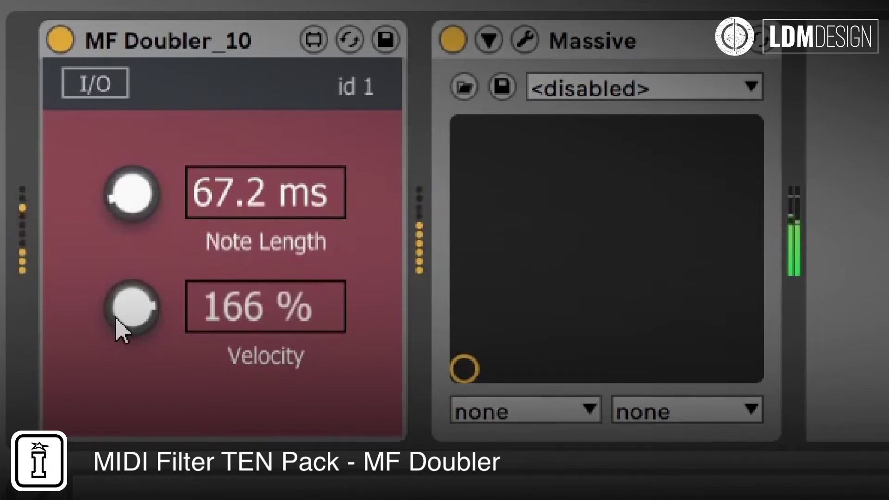
pyautogui.moveTo(132, 193)
pyautogui.mouseDown()
pyautogui.moveTo(132, 186)
pyautogui.moveTo(132, 199)
pyautogui.mouseUp()
# Step: In MF Doubler_10's I/O page, switch the MIDI input On and re-enable MIDI Thru
pyautogui.click(119, 91)
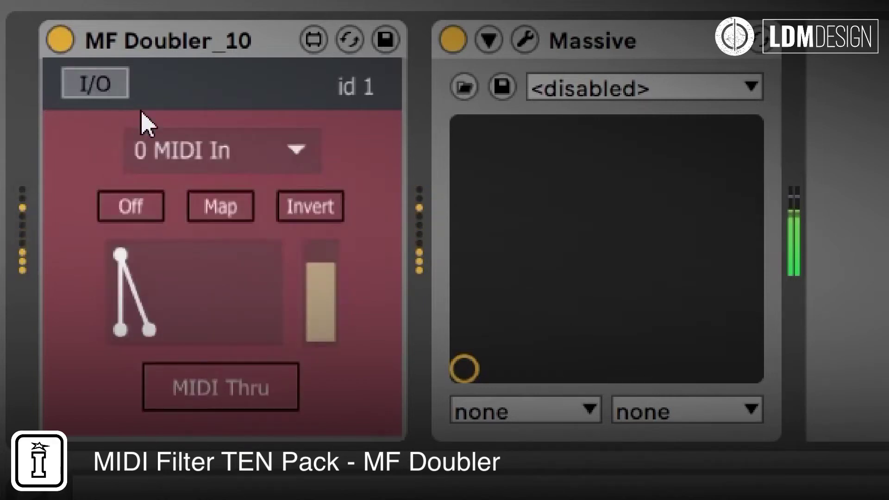
pyautogui.click(136, 202)
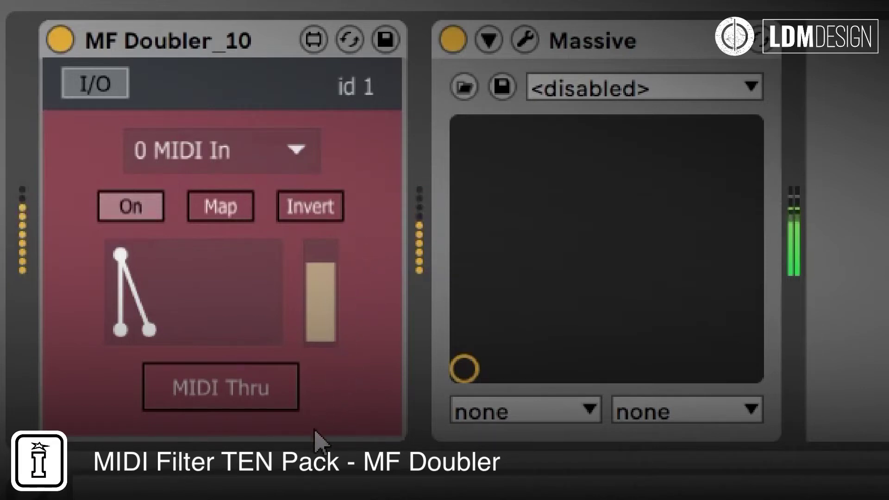
pyautogui.click(240, 402)
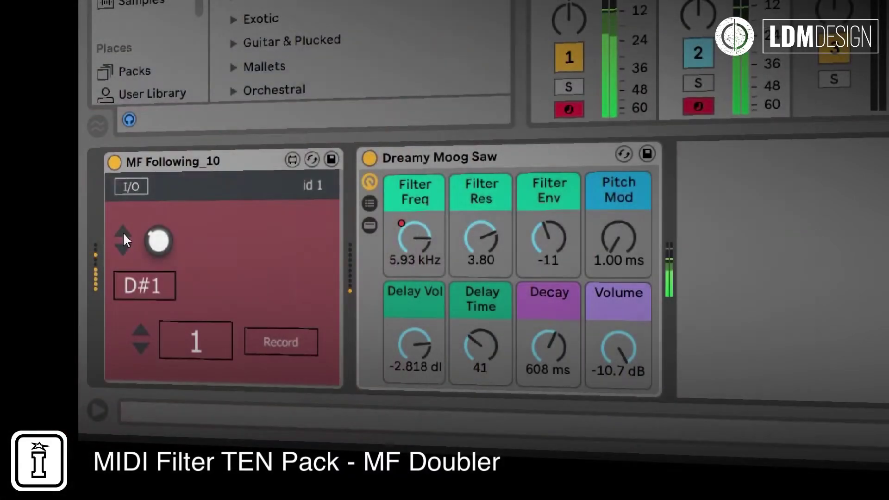
# Step: Step MF Following's note up to A1, raise the count to 3, and lower the first note to G#1
pyautogui.click(124, 233)
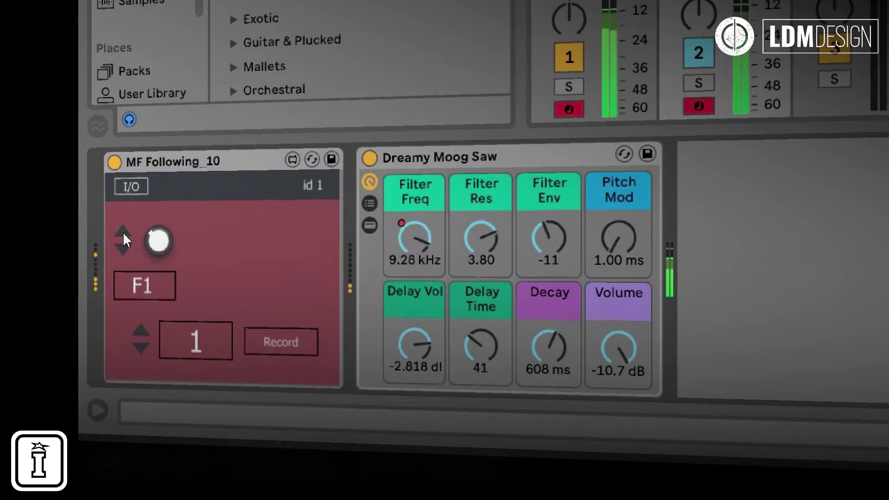
pyautogui.click(124, 233)
pyautogui.click(123, 233)
pyautogui.click(123, 233)
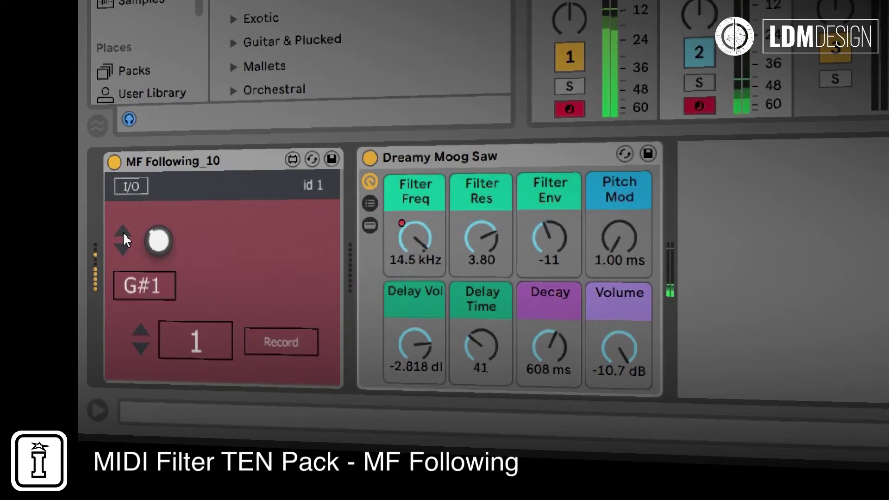
pyautogui.click(123, 233)
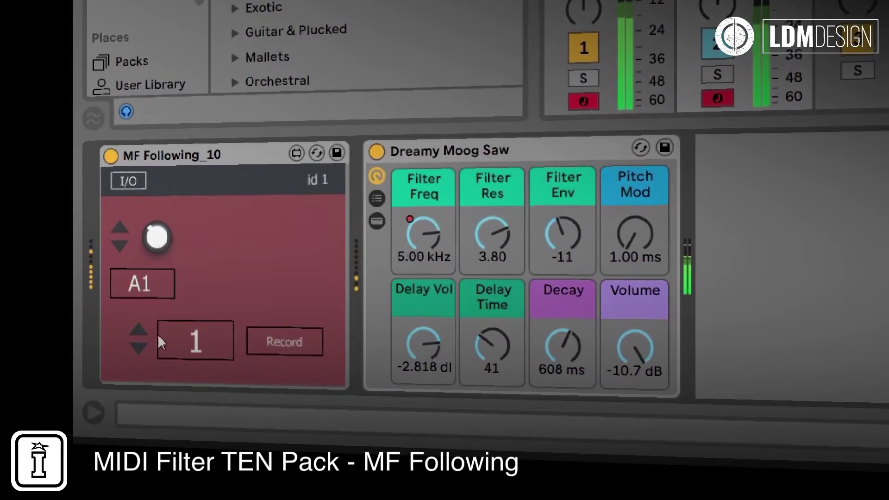
pyautogui.click(137, 329)
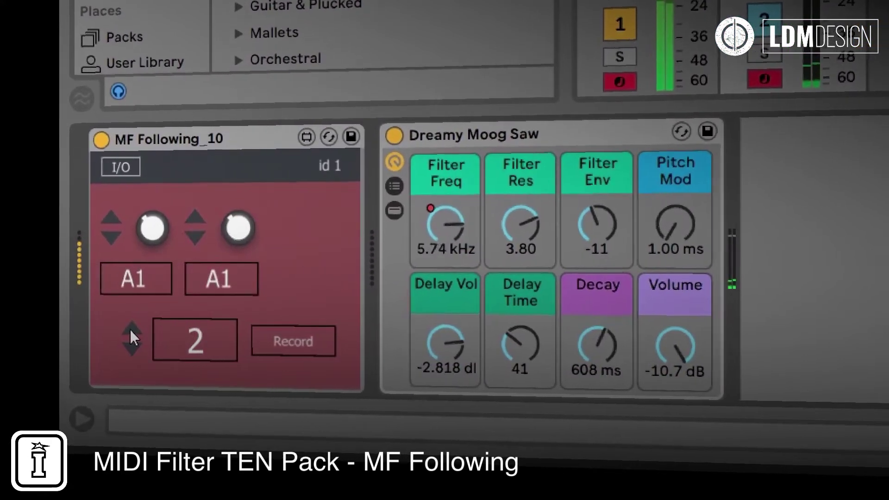
pyautogui.click(131, 329)
pyautogui.click(109, 235)
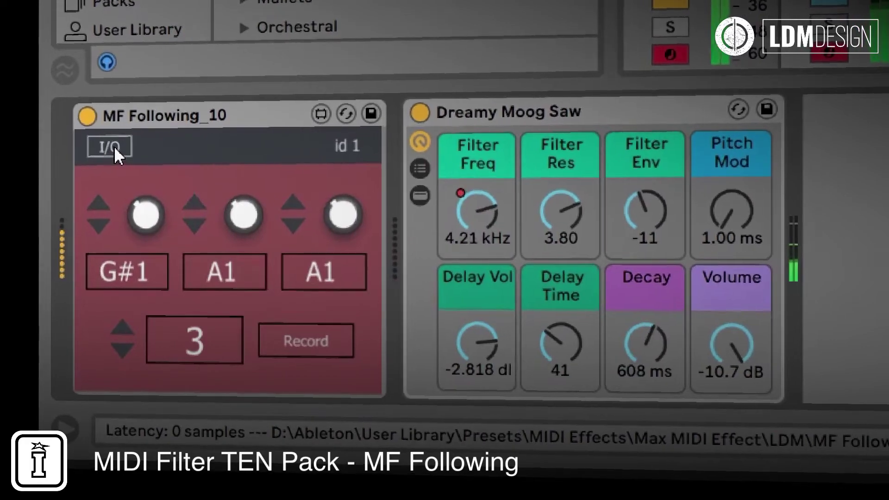
# Step: Turn MF Following's MIDI mapping On, reduce to a single A1 note, and enable MIDI Thru
pyautogui.click(112, 144)
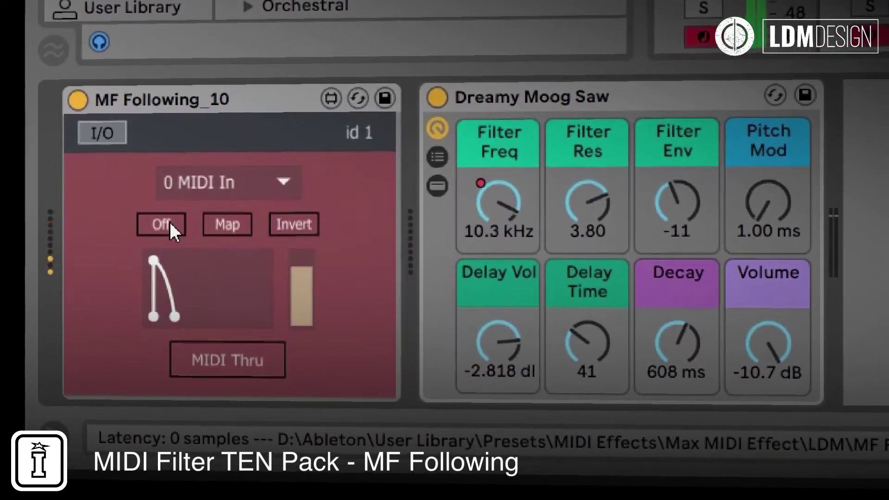
pyautogui.click(169, 226)
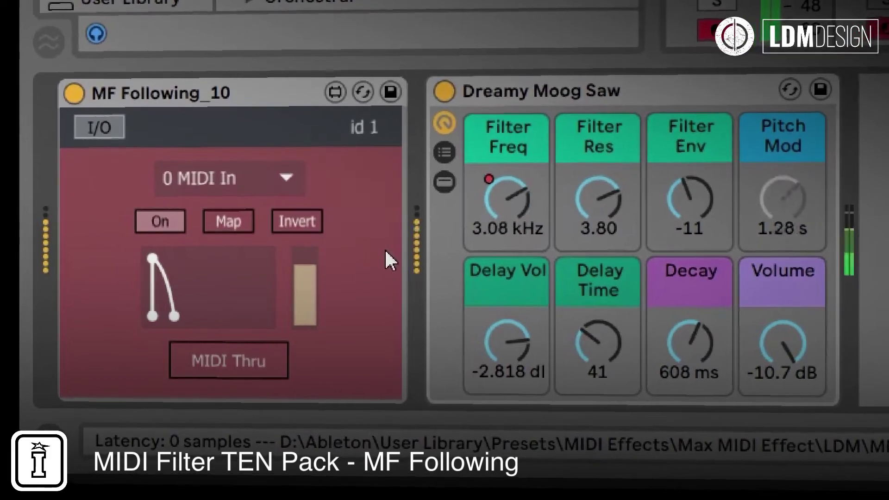
pyautogui.click(108, 127)
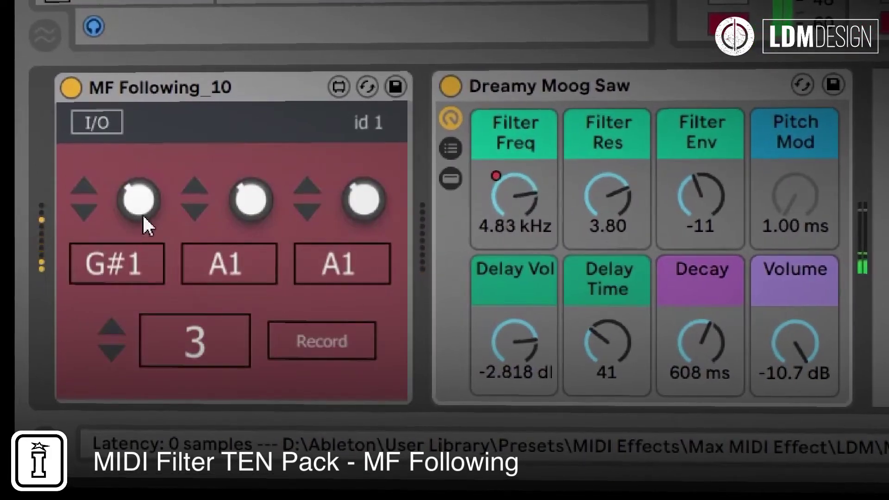
pyautogui.click(108, 352)
pyautogui.click(108, 352)
pyautogui.click(83, 186)
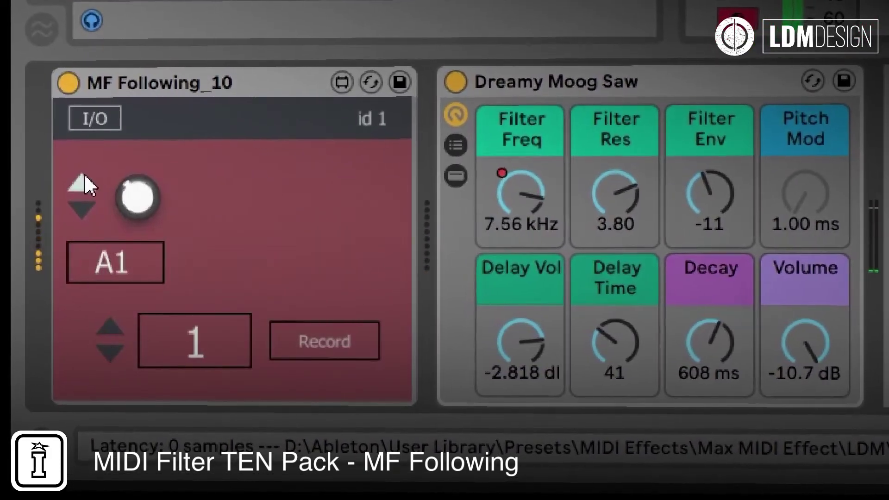
pyautogui.click(98, 121)
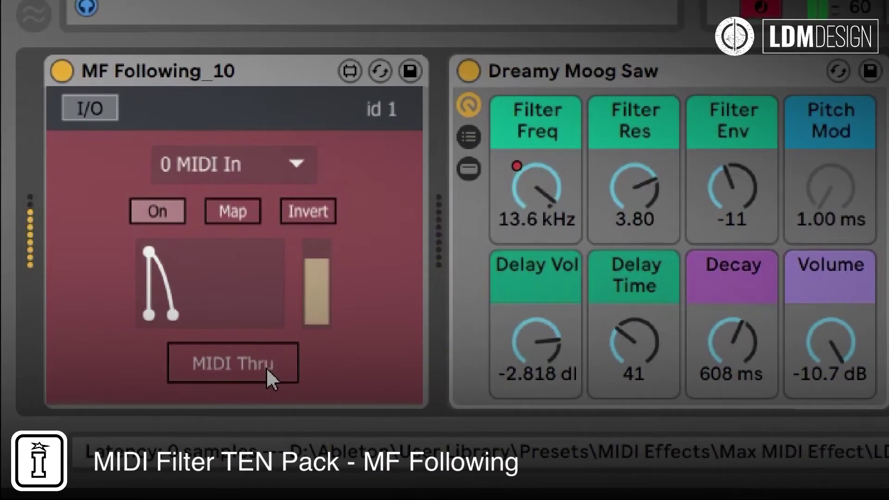
pyautogui.click(253, 365)
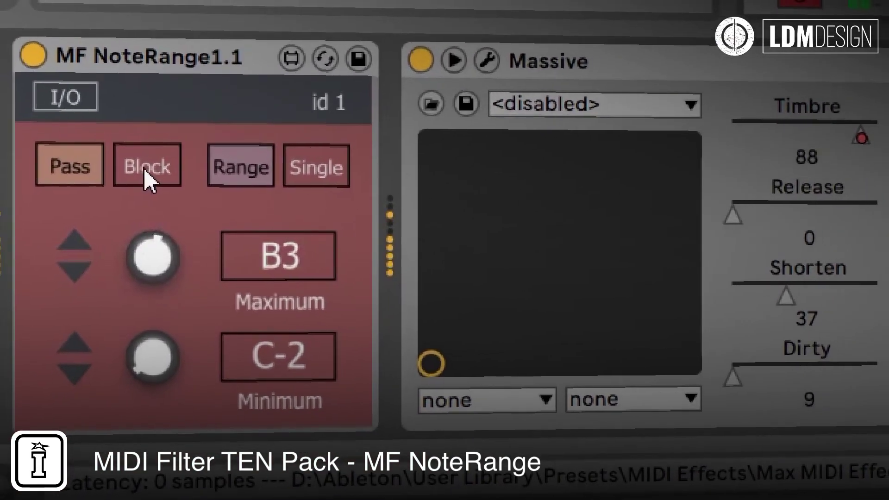
# Step: Toggle MF NoteRange from Block back to Pass and switch it to Single mode for B3
pyautogui.click(146, 170)
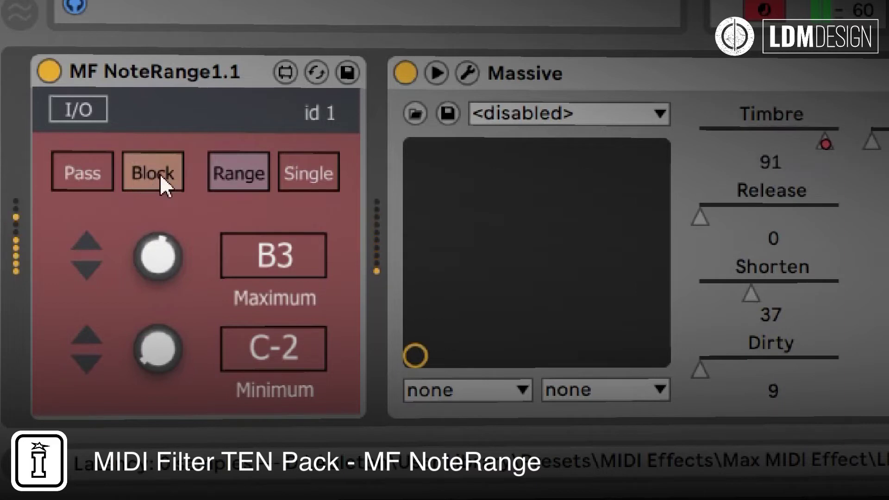
pyautogui.click(90, 171)
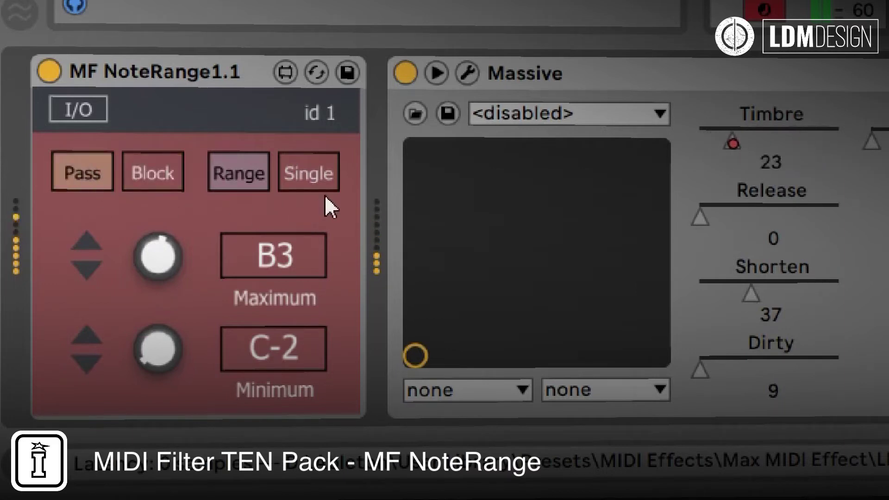
pyautogui.click(310, 171)
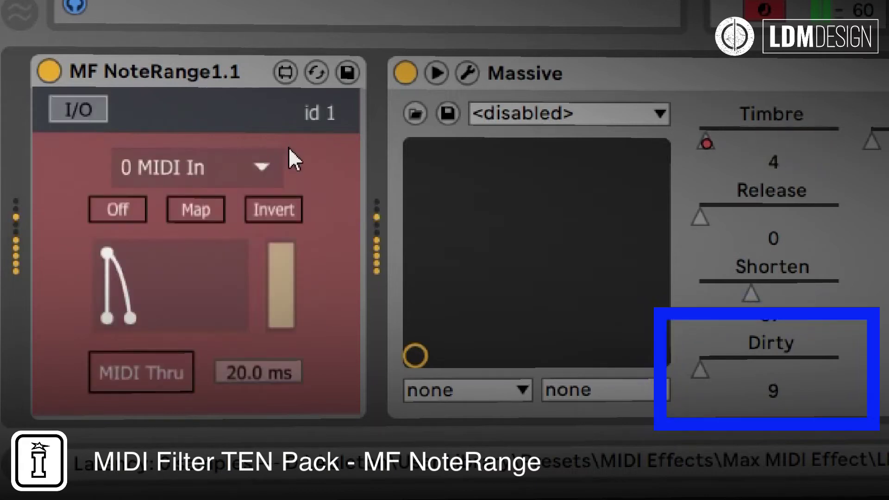
# Step: Turn MF NoteRange's MIDI mapping On, drag the curve's lower-right node right, and enable MIDI Thru
pyautogui.click(117, 210)
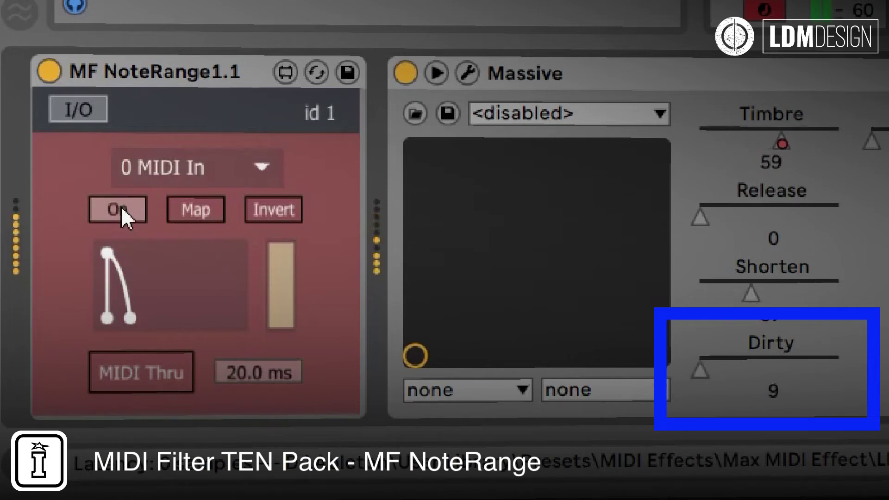
pyautogui.moveTo(132, 320)
pyautogui.mouseDown()
pyautogui.moveTo(151, 324)
pyautogui.moveTo(138, 321)
pyautogui.mouseUp()
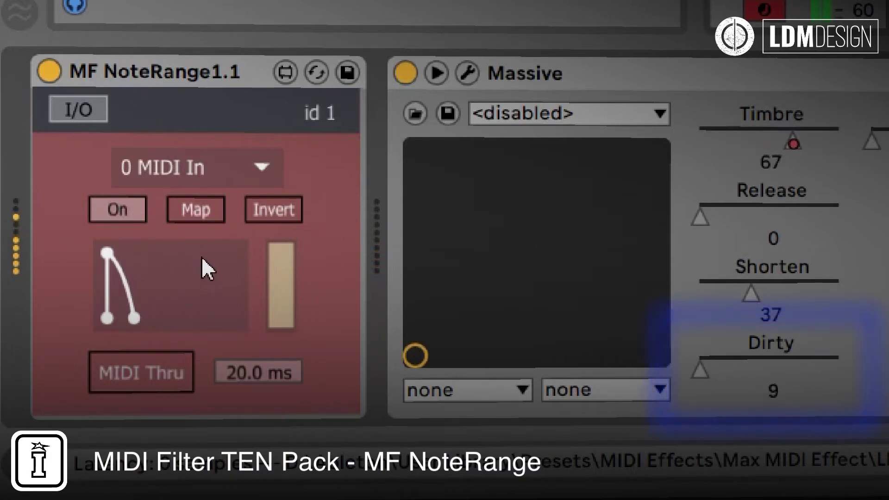
pyautogui.click(141, 371)
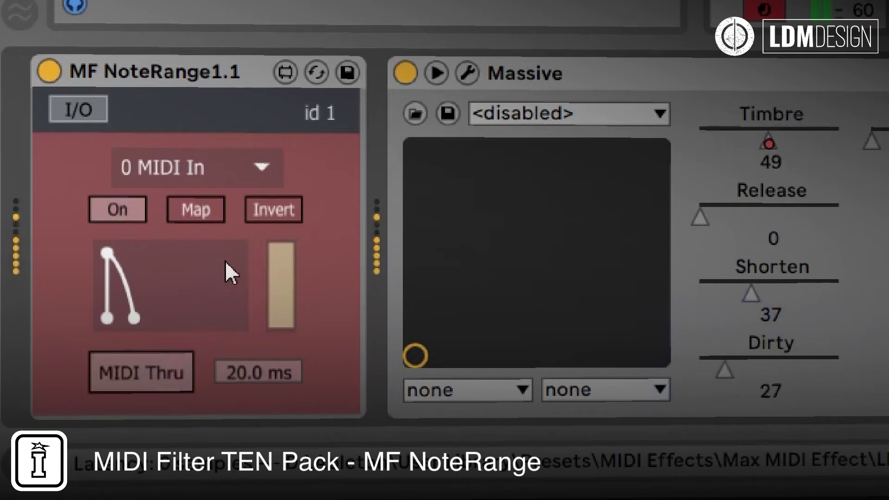
# Step: Return to MF NoteRange's note page and set it to Block the single note B3
pyautogui.click(88, 112)
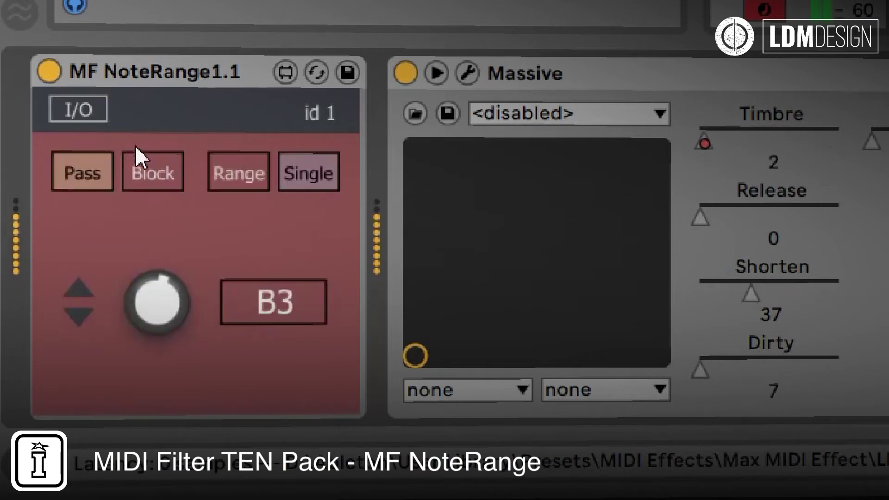
pyautogui.click(155, 175)
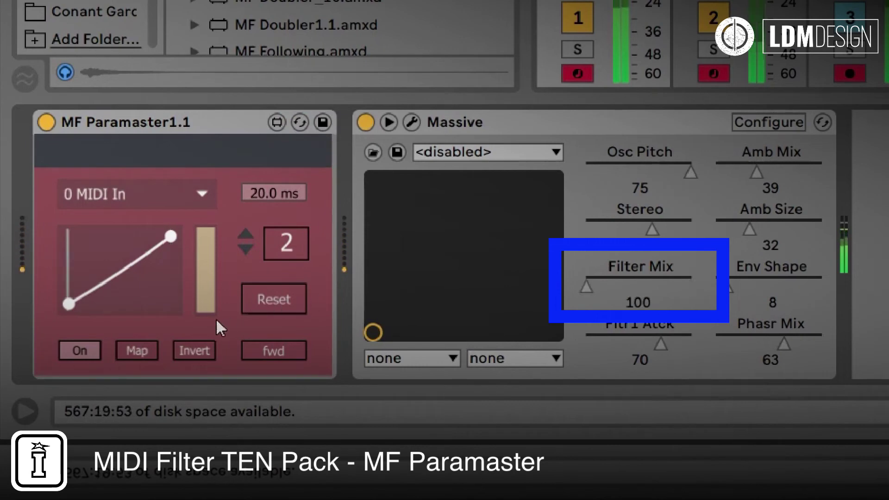
# Step: Raise MF Paramaster's value to 8
pyautogui.click(246, 233)
pyautogui.click(245, 233)
pyautogui.click(245, 234)
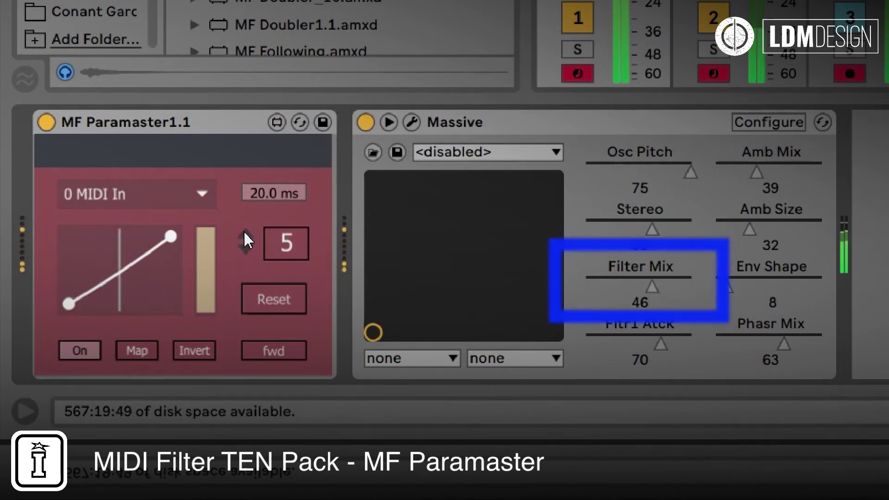
pyautogui.click(245, 234)
pyautogui.click(246, 233)
pyautogui.click(244, 234)
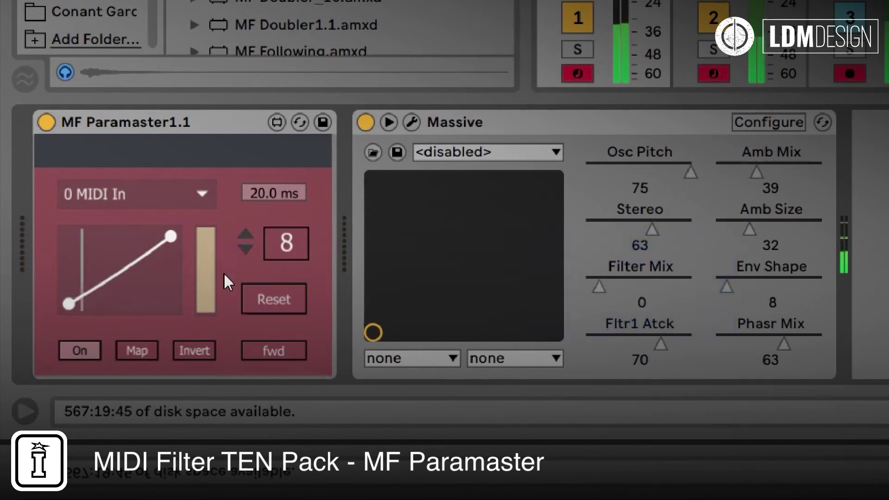
# Step: Lift Paramaster's output range lower limit, bend the curve concave, and switch mode from fwd to pal
pyautogui.moveTo(207, 306); pyautogui.dragTo(207, 293)
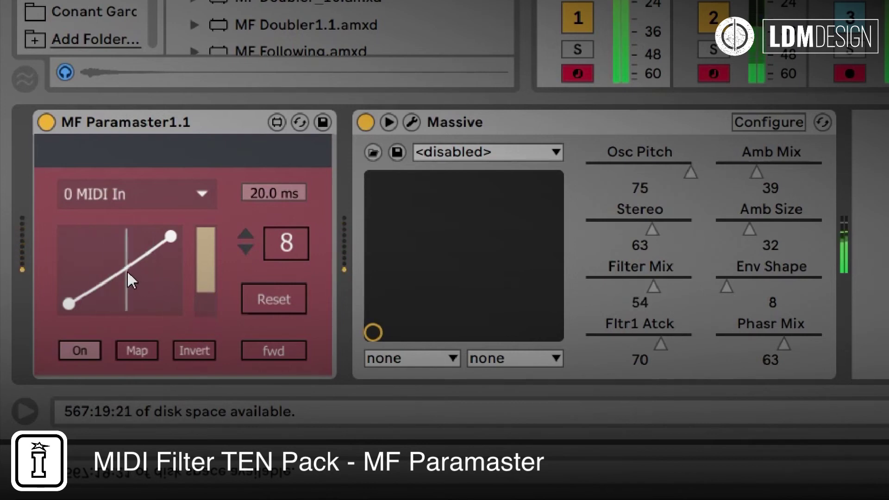
pyautogui.moveTo(128, 273); pyautogui.dragTo(129, 286)
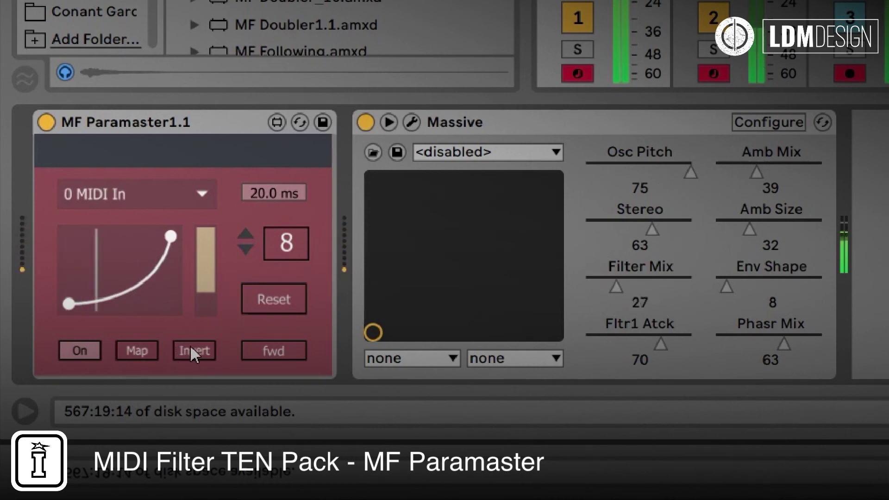
pyautogui.click(275, 349)
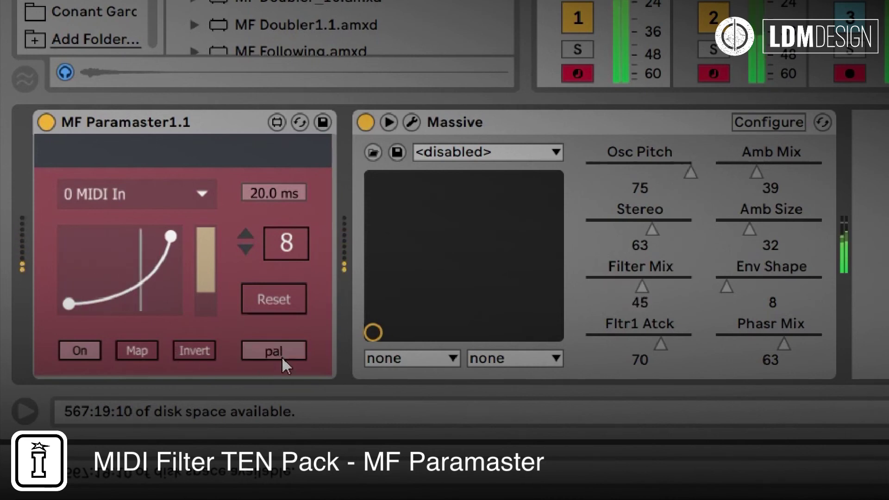